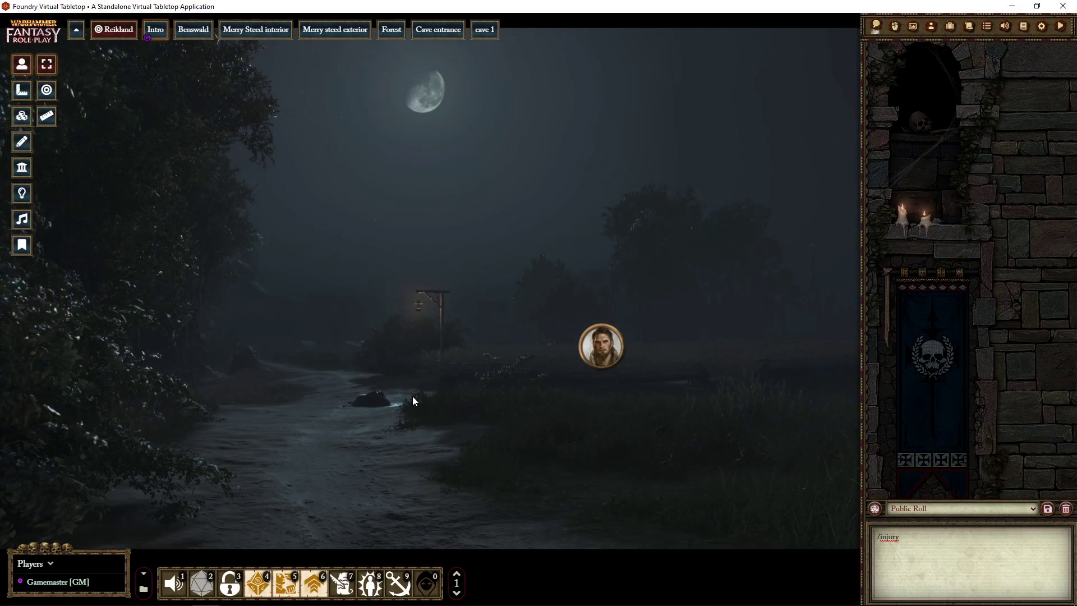
Select Ralf's token, glance at its settings, and browse its status condition palette.
{"action": "left_click", "coordinate": [618, 355]}
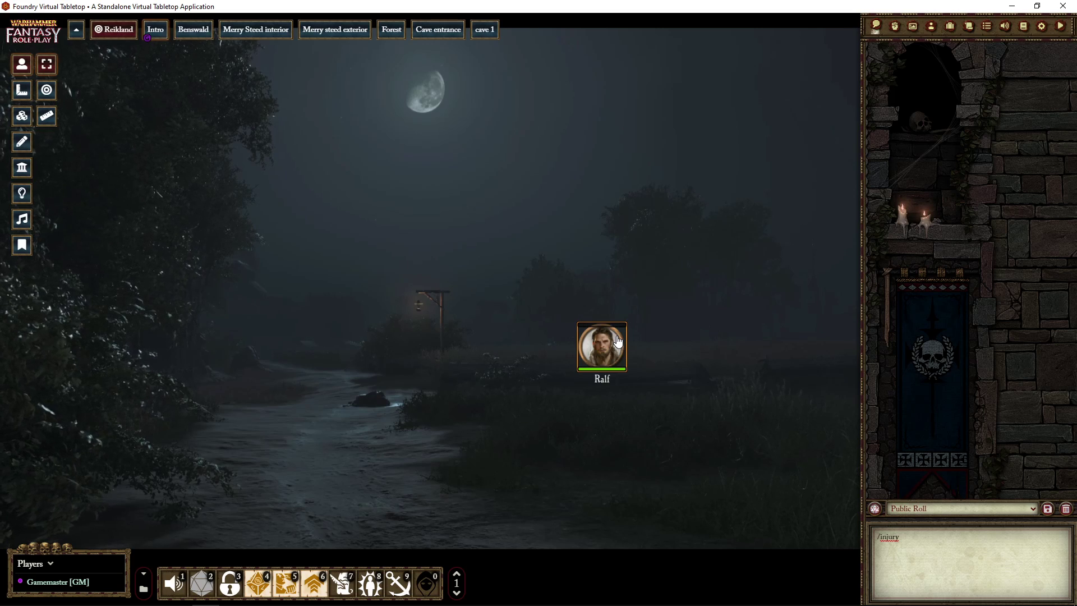
{"action": "right_click", "coordinate": [617, 340]}
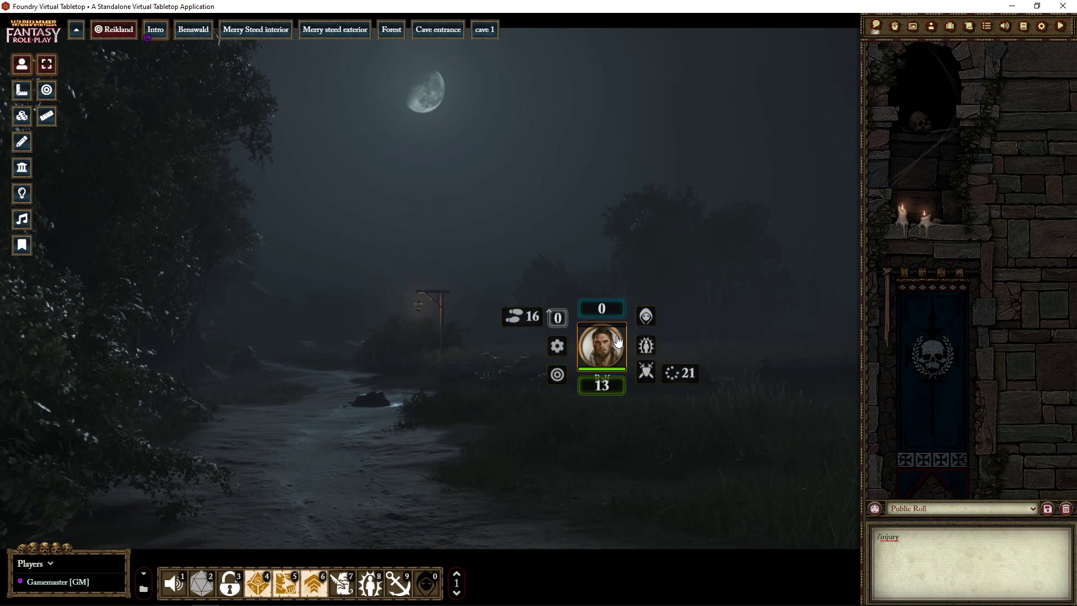
{"action": "double_click", "coordinate": [617, 337]}
{"action": "left_click", "coordinate": [659, 223]}
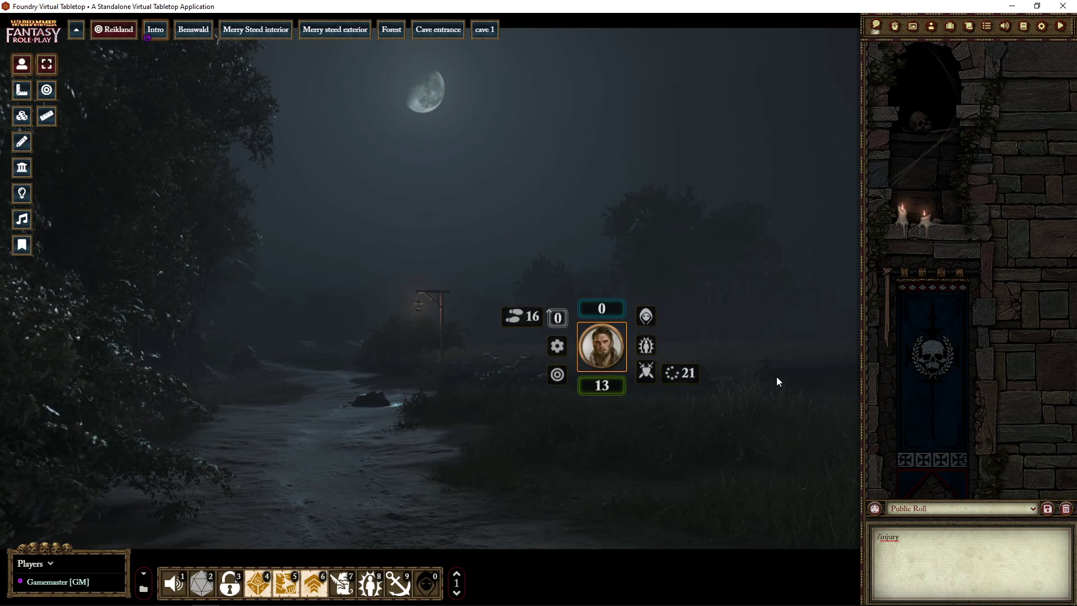
{"action": "left_click", "coordinate": [646, 345]}
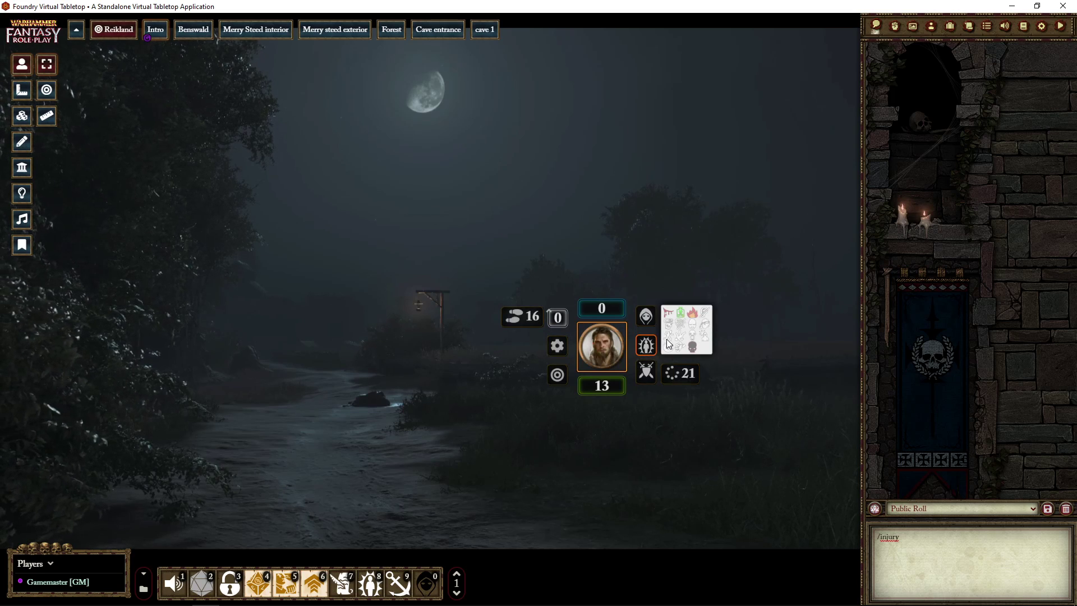
{"action": "scroll", "coordinate": [672, 385], "scroll_direction": "down", "scroll_amount": 5}
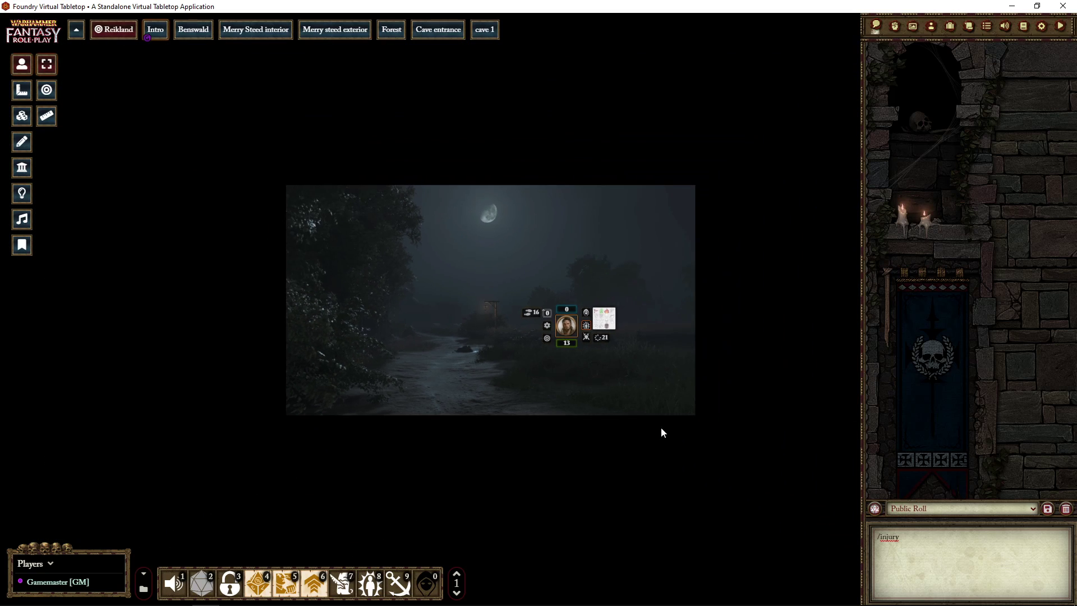
{"action": "scroll", "coordinate": [609, 382], "scroll_direction": "up", "scroll_amount": 4}
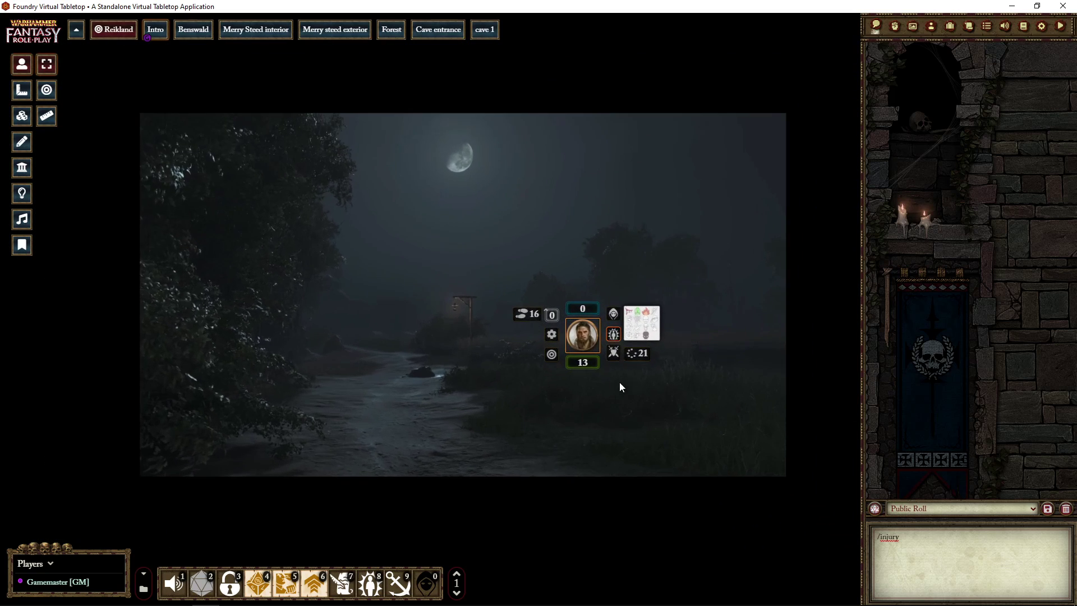
{"action": "scroll", "coordinate": [620, 384], "scroll_direction": "up", "scroll_amount": 6}
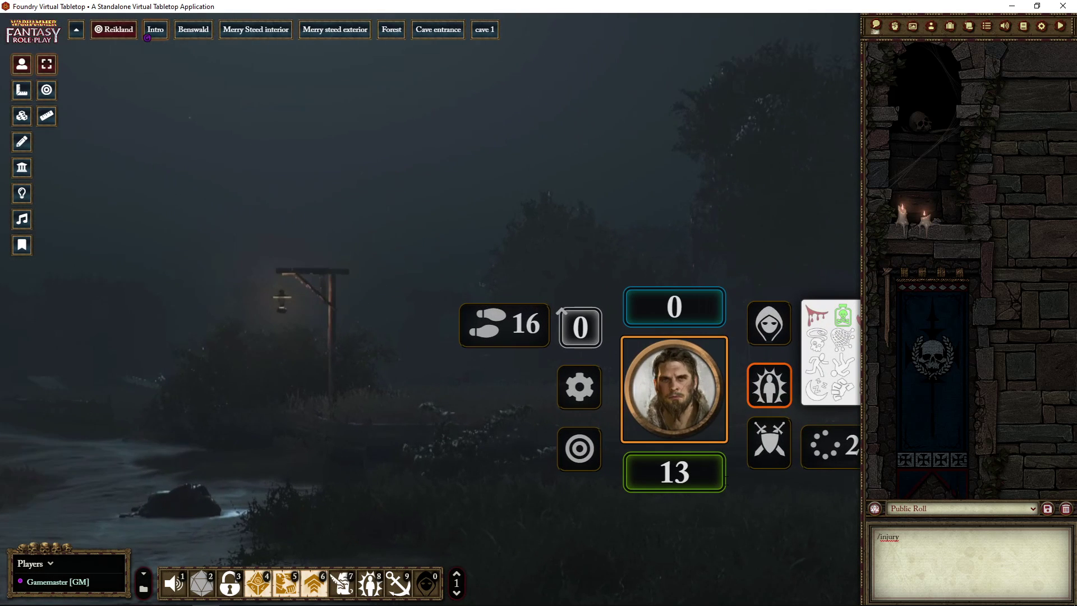
{"action": "left_click", "coordinate": [593, 541]}
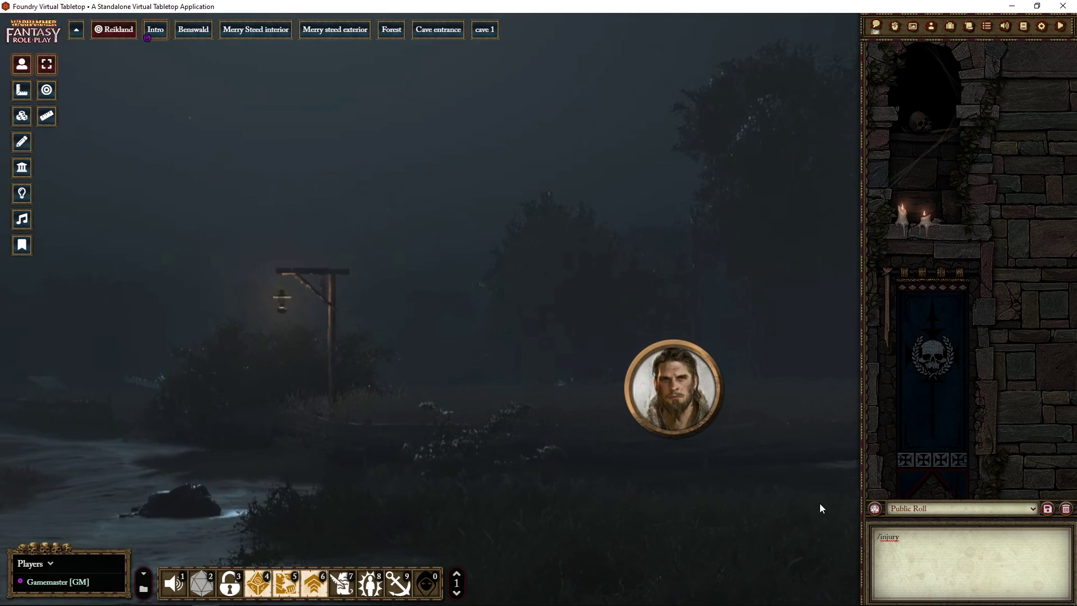
Pan the scene to centre Ralf's token and review its condition palette again.
{"action": "right_click", "coordinate": [706, 421]}
{"action": "left_click_drag", "start_coordinate": [793, 509], "coordinate": [608, 509]}
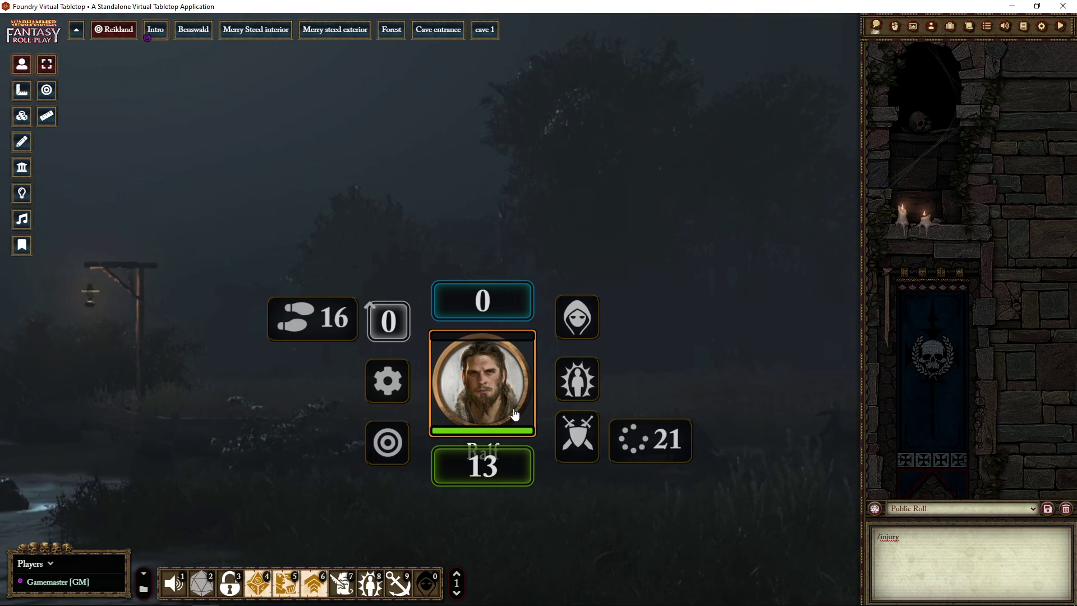
{"action": "left_click", "coordinate": [577, 379]}
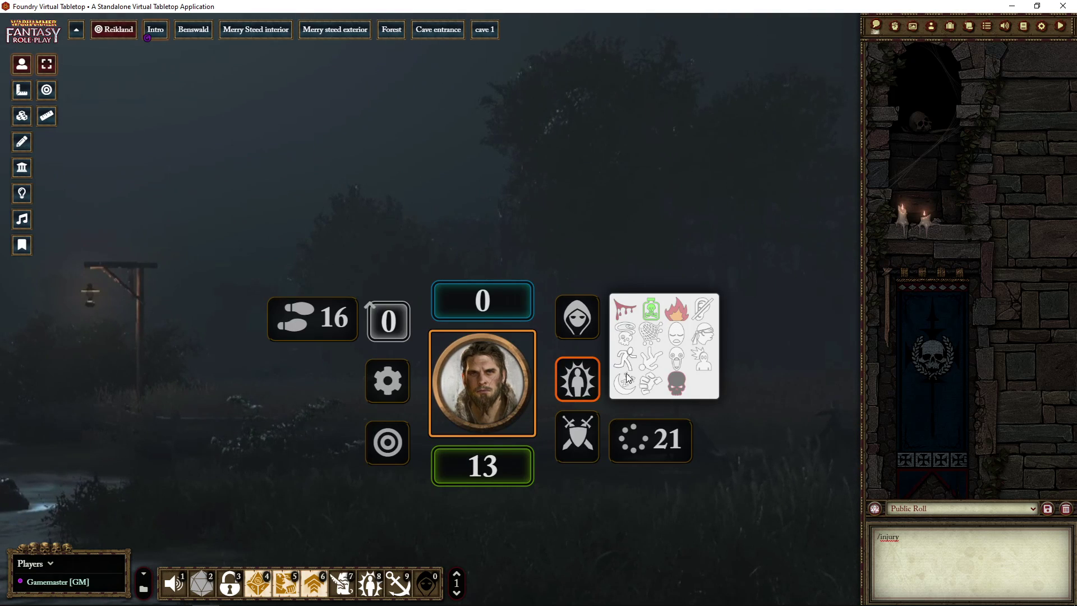
{"action": "left_click", "coordinate": [698, 422]}
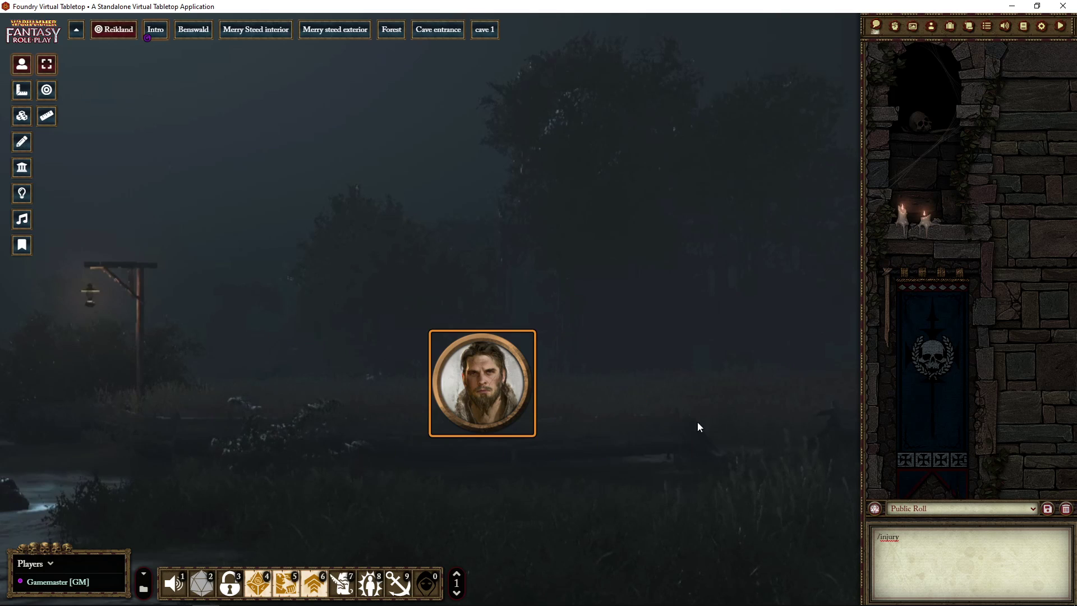
Open Ralf's character sheet and read the Bleeding, Poisoned and Ablaze descriptions.
{"action": "double_click", "coordinate": [502, 382]}
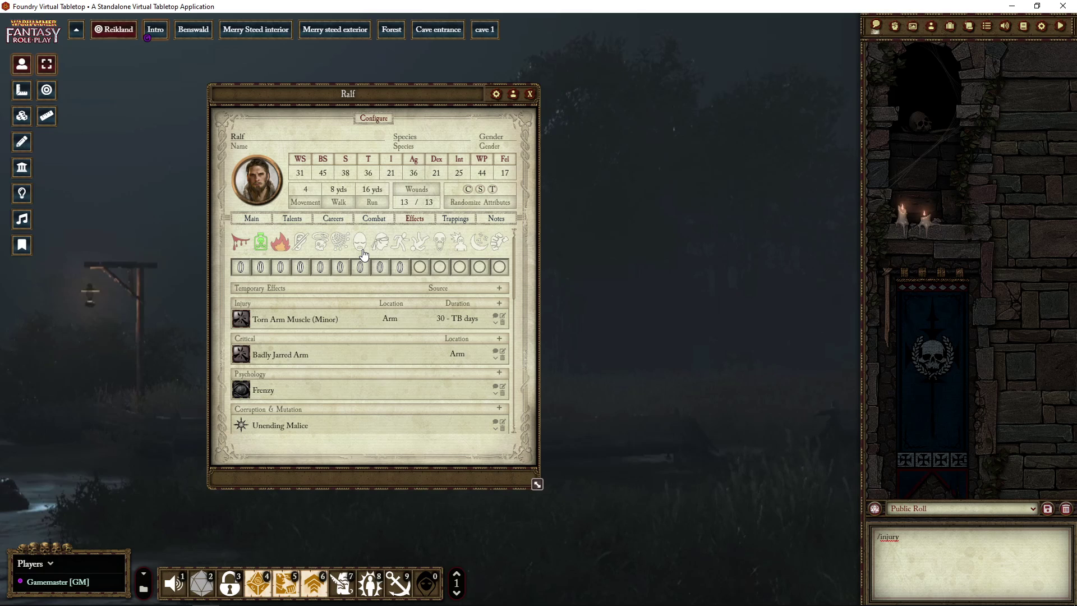
{"action": "left_click", "coordinate": [246, 243]}
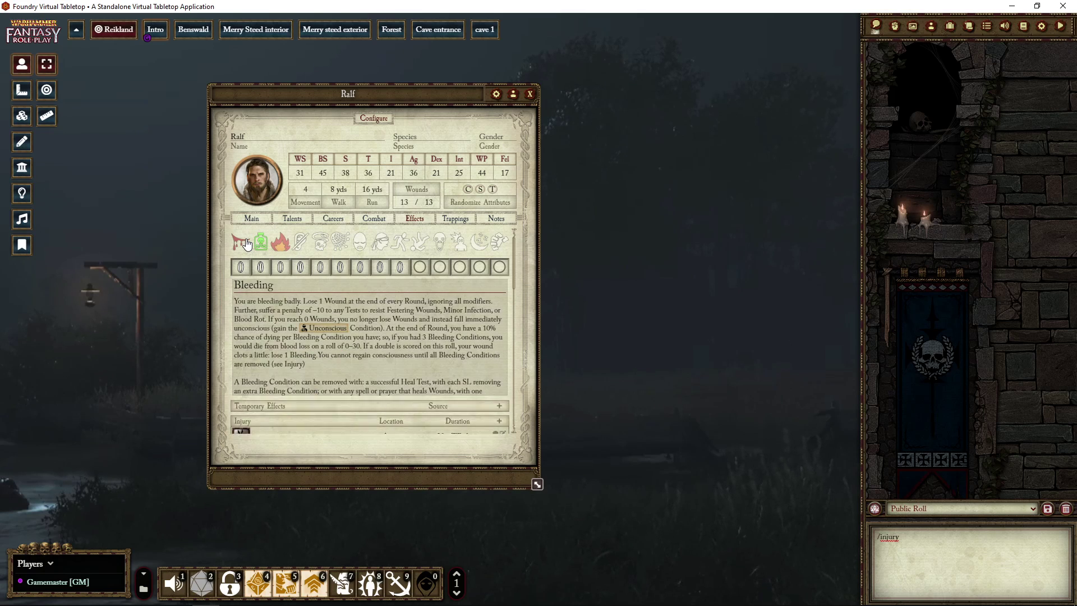
{"action": "left_click", "coordinate": [263, 244]}
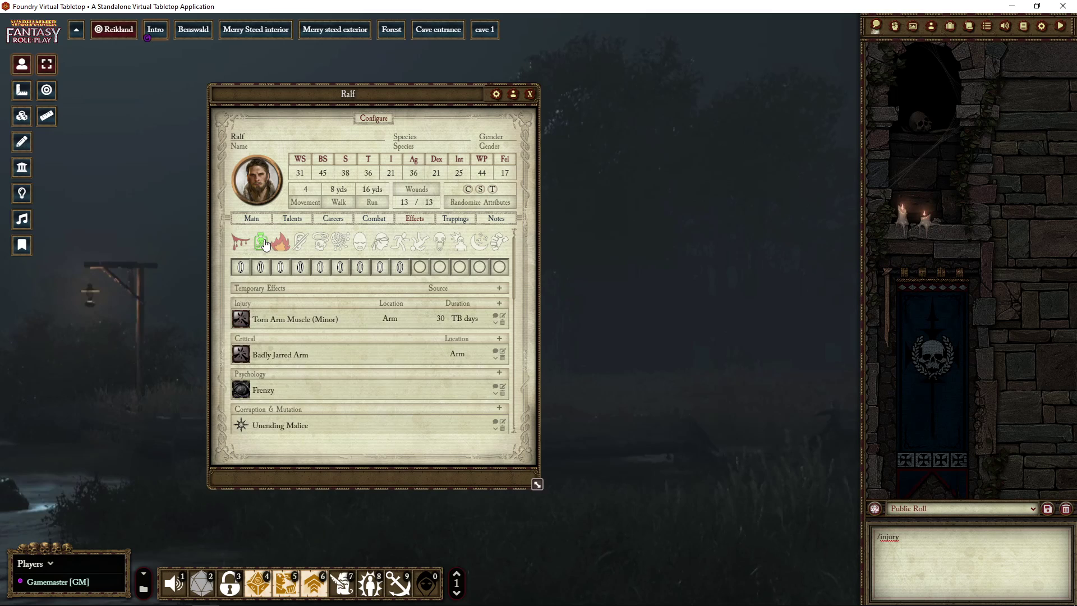
{"action": "left_click", "coordinate": [280, 245]}
{"action": "left_click", "coordinate": [280, 246]}
Give Ralf Ablaze at 4 and activate the eleventh condition.
{"action": "left_click", "coordinate": [282, 268]}
{"action": "left_click", "coordinate": [440, 270]}
{"action": "left_click", "coordinate": [280, 269]}
{"action": "left_click", "coordinate": [280, 269]}
{"action": "left_click", "coordinate": [281, 269]}
Mark Ralf Unconscious, which adds Prone, then clear the checked conditions again.
{"action": "left_click", "coordinate": [480, 268]}
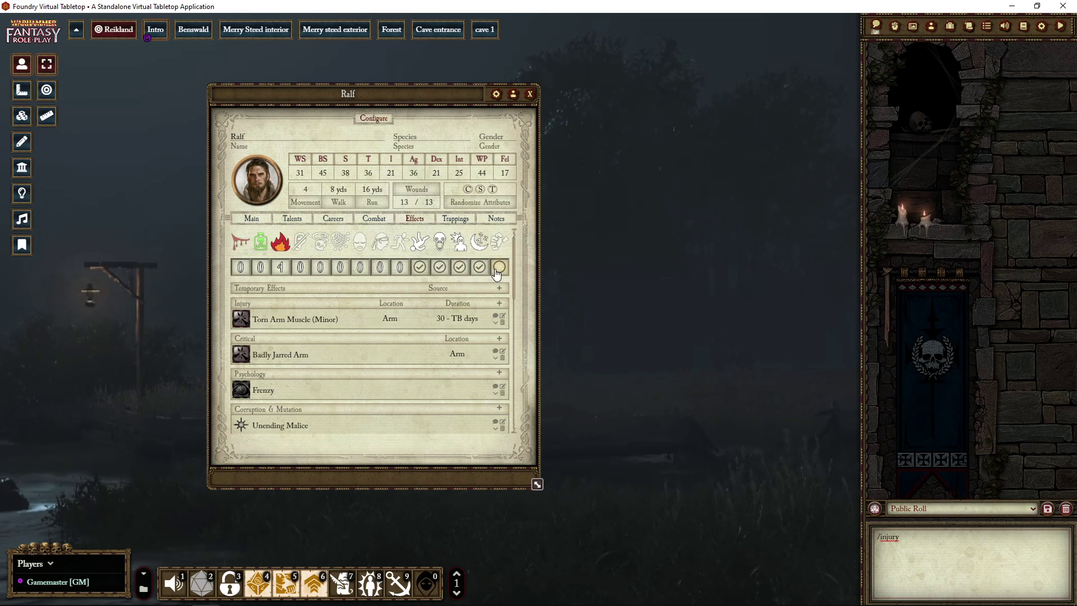
{"action": "left_click", "coordinate": [420, 267]}
{"action": "left_click", "coordinate": [439, 268]}
{"action": "left_click", "coordinate": [459, 267]}
{"action": "left_click", "coordinate": [477, 267]}
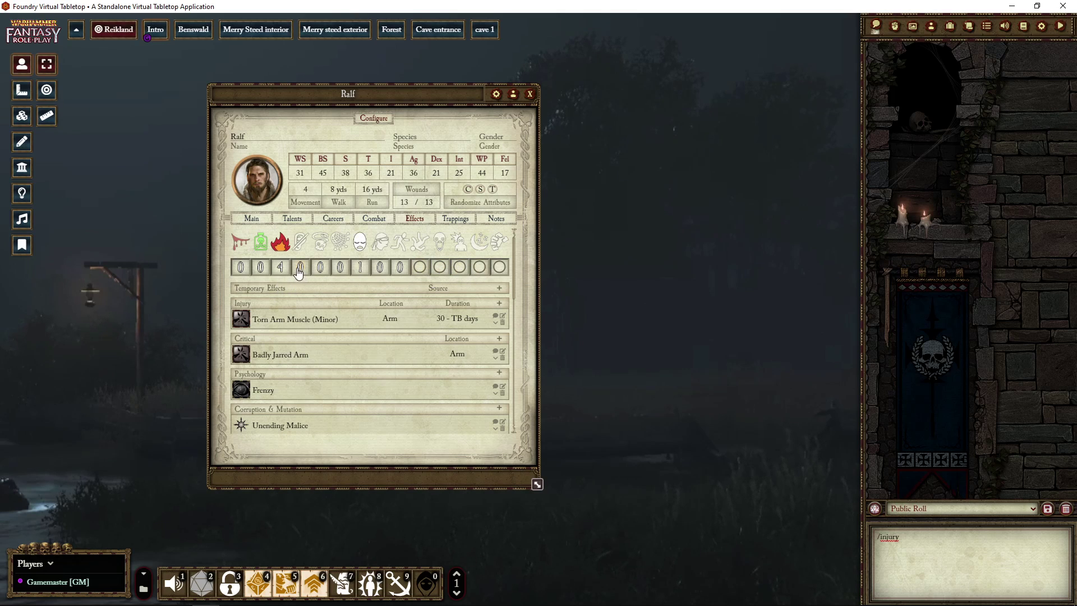
Remove the seventh condition, lower Ablaze from 4 to 0, and clear Bleeding and Fatigued.
{"action": "right_click", "coordinate": [360, 268]}
{"action": "right_click", "coordinate": [279, 270]}
{"action": "right_click", "coordinate": [279, 269]}
{"action": "right_click", "coordinate": [280, 270]}
{"action": "right_click", "coordinate": [280, 269]}
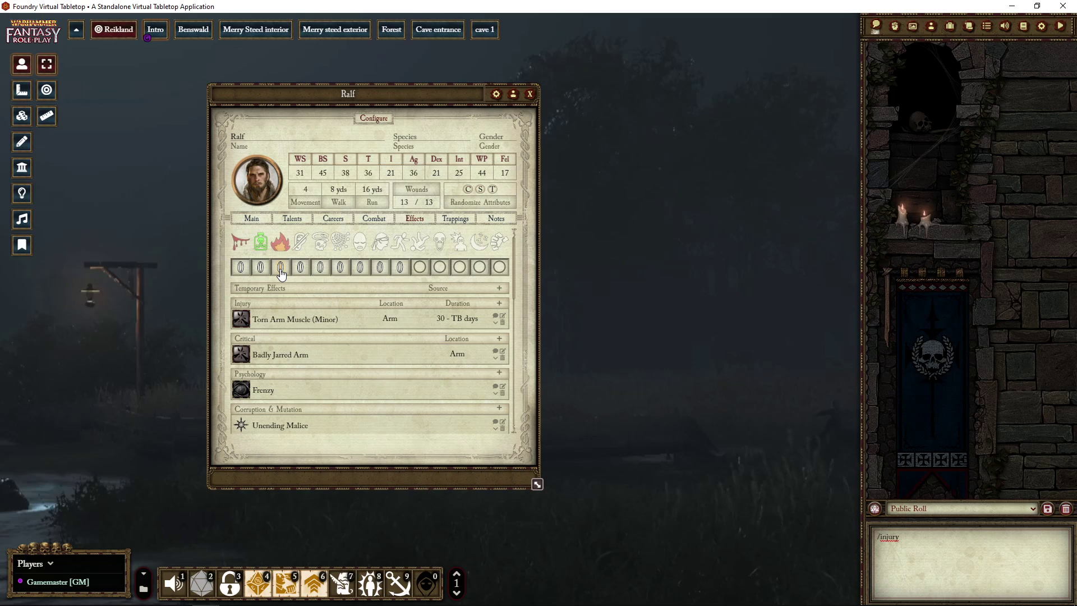
{"action": "right_click", "coordinate": [242, 270]}
{"action": "left_click", "coordinate": [359, 244]}
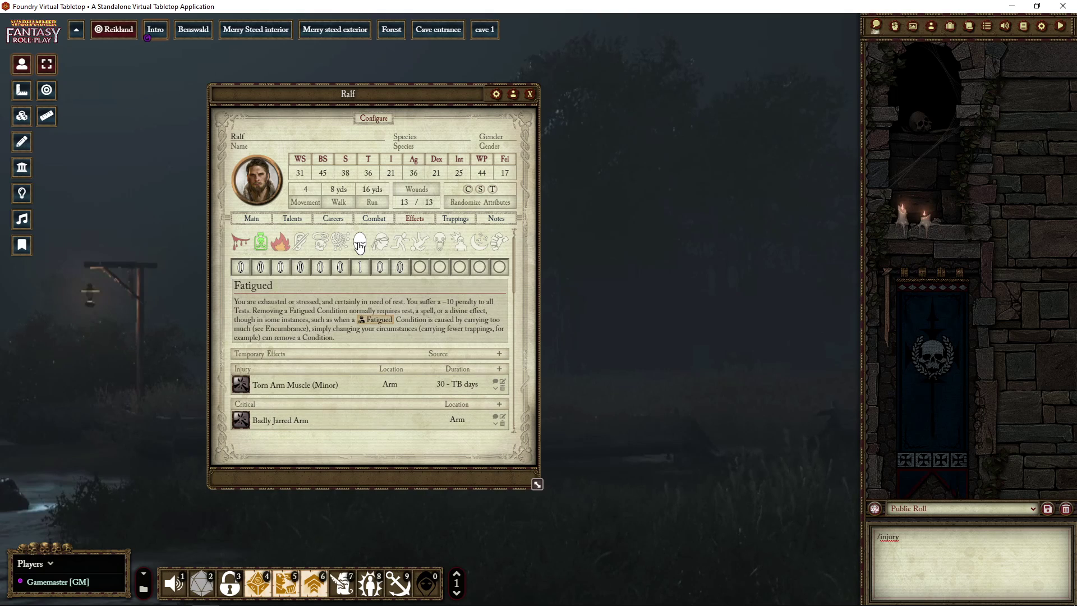
{"action": "right_click", "coordinate": [360, 244]}
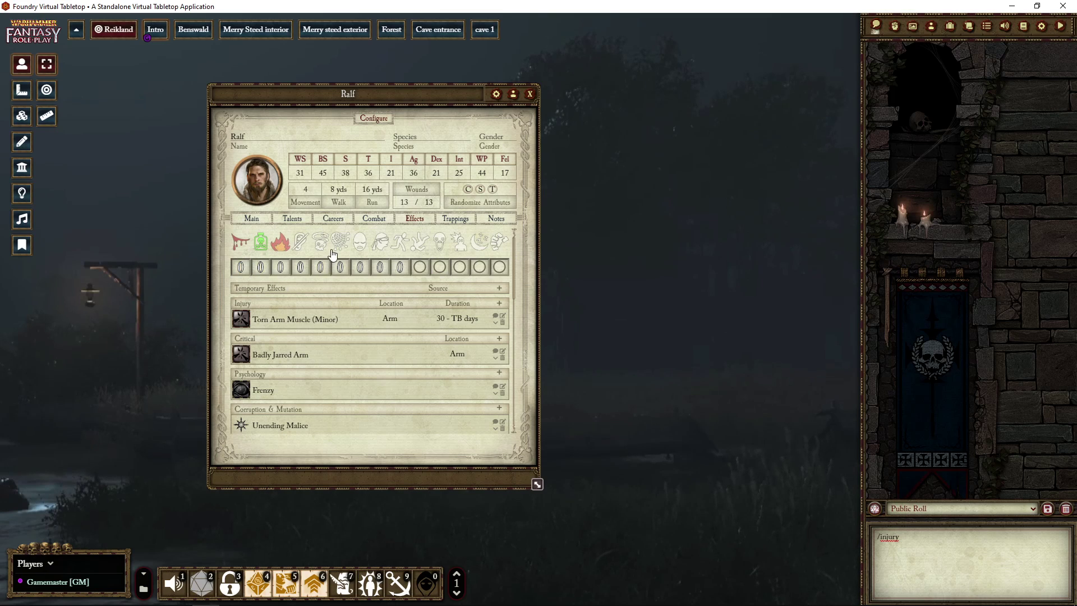
Move Ralf's sheet aside, check the token's condition palette, then recentre the sheet.
{"action": "left_click_drag", "start_coordinate": [443, 102], "coordinate": [237, 153]}
{"action": "right_click", "coordinate": [502, 389]}
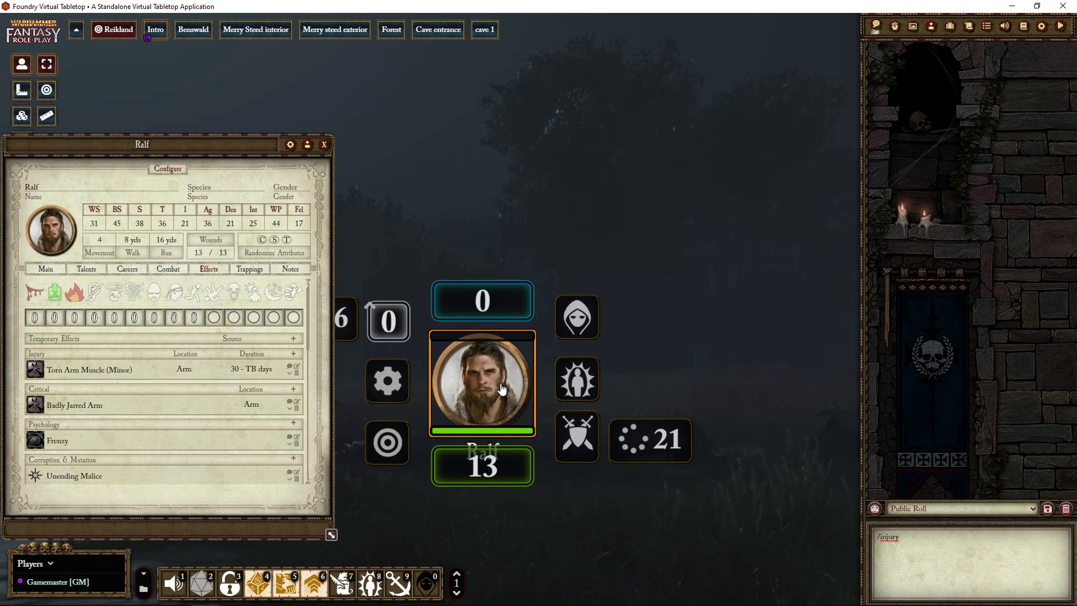
{"action": "left_click", "coordinate": [577, 379]}
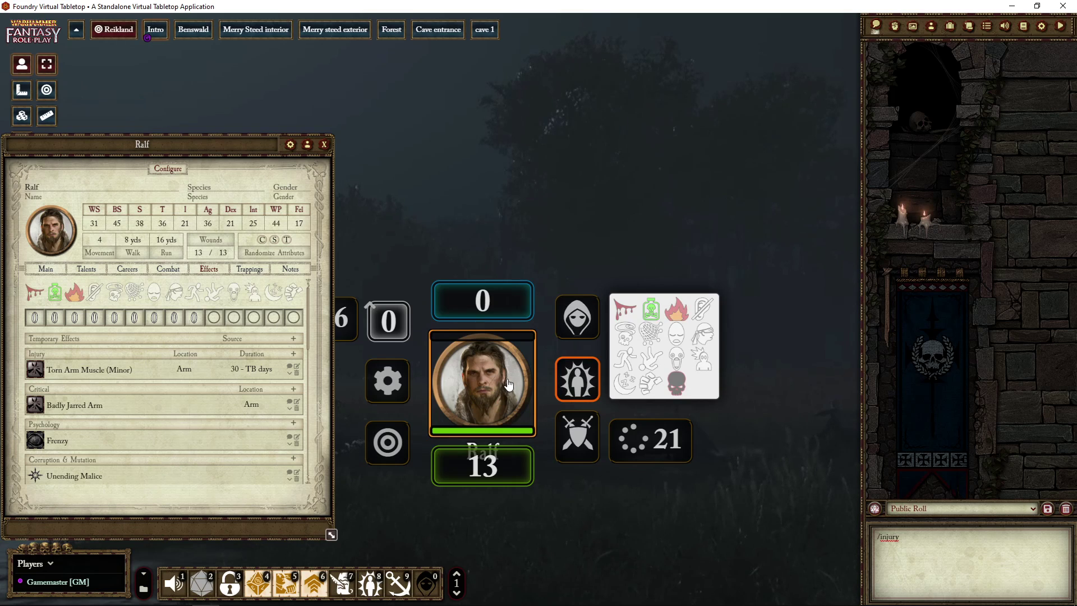
{"action": "left_click", "coordinate": [482, 387]}
{"action": "left_click_drag", "start_coordinate": [206, 148], "coordinate": [560, 116]}
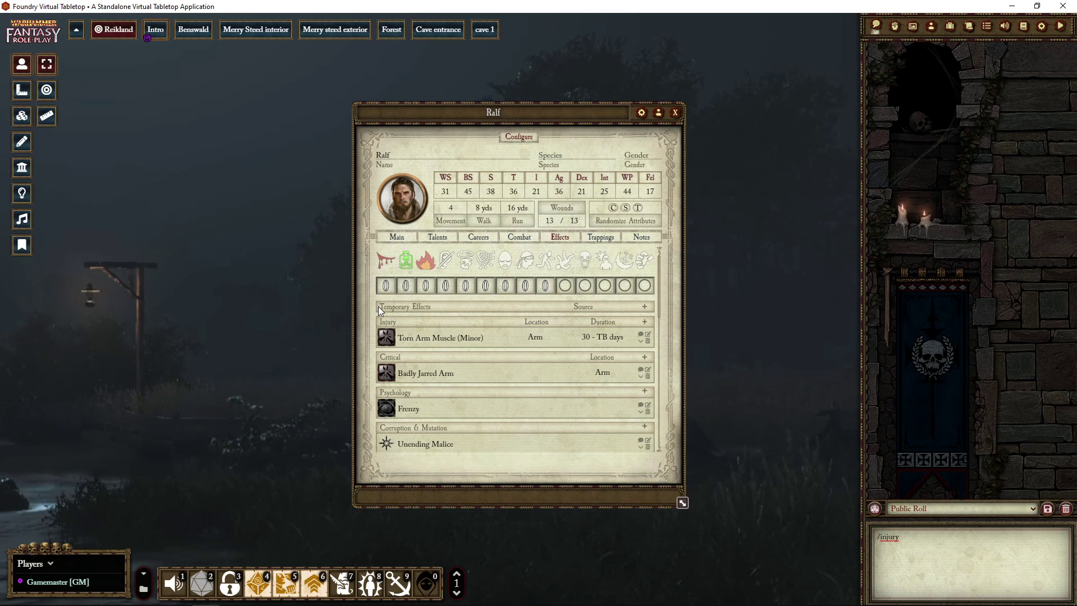
{"action": "left_click", "coordinate": [645, 307]}
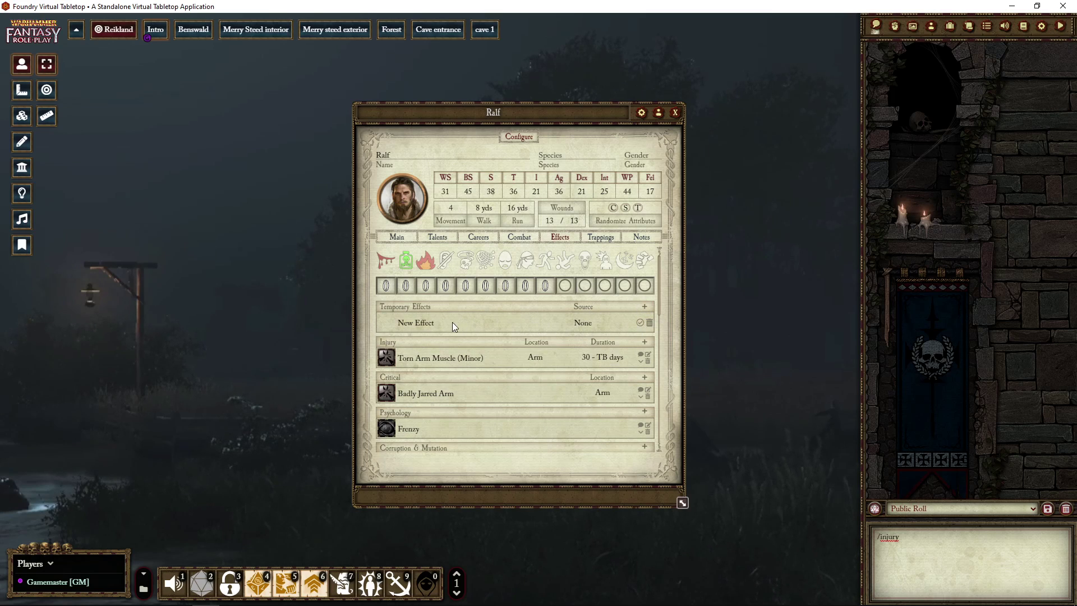
{"action": "left_click", "coordinate": [422, 325]}
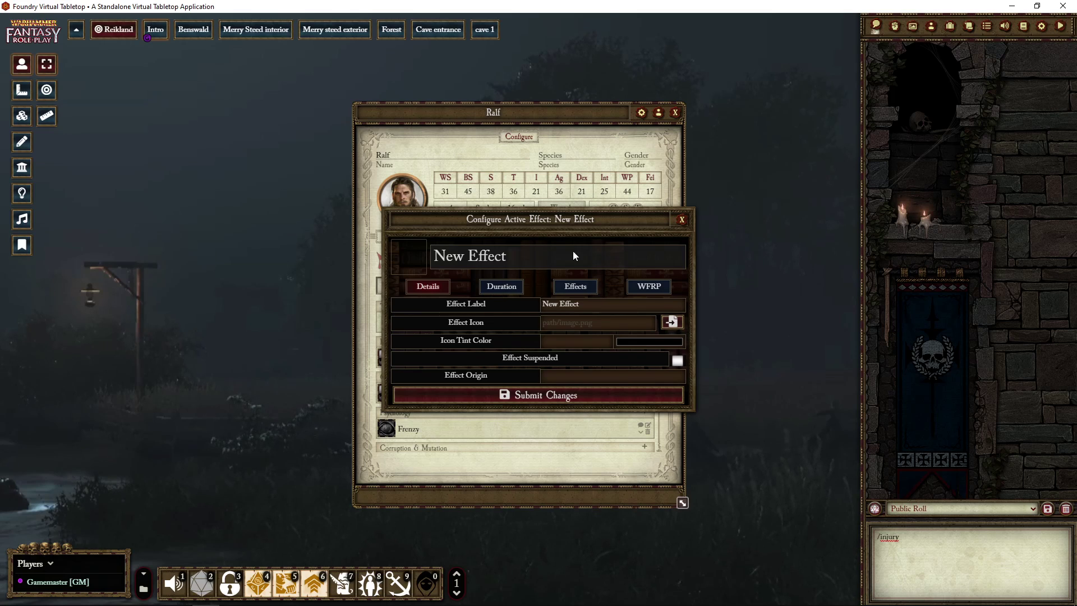
{"action": "left_click", "coordinate": [682, 219]}
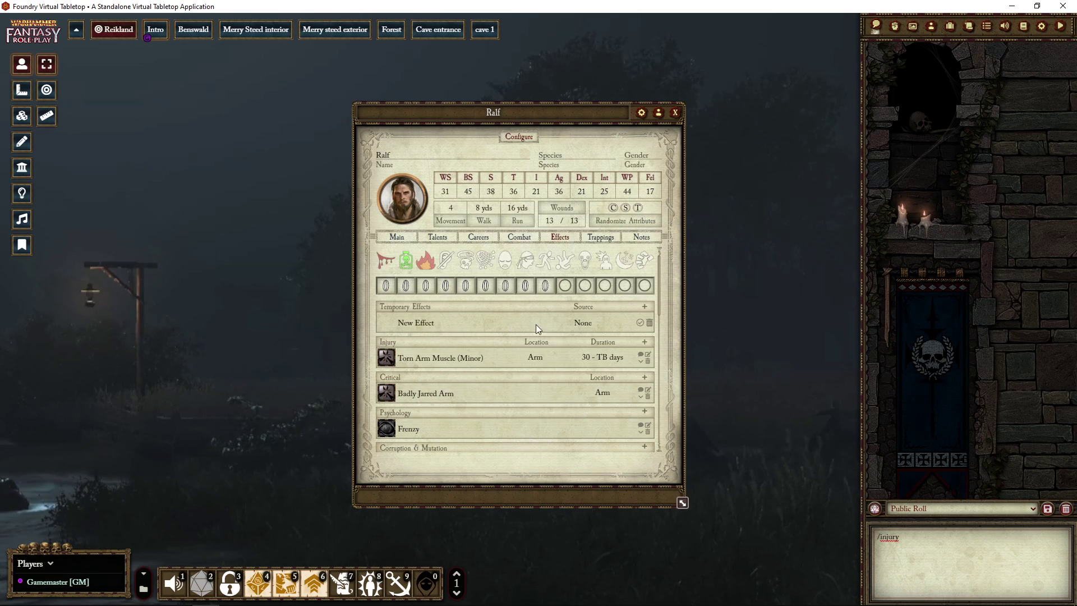
{"action": "left_click", "coordinate": [648, 323]}
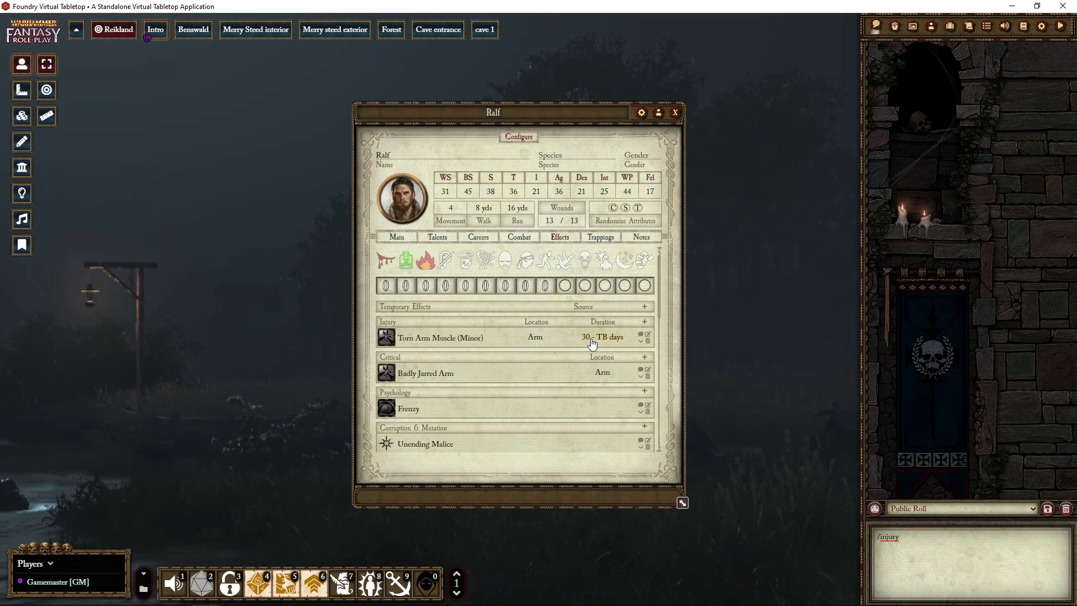
{"action": "left_click", "coordinate": [458, 339]}
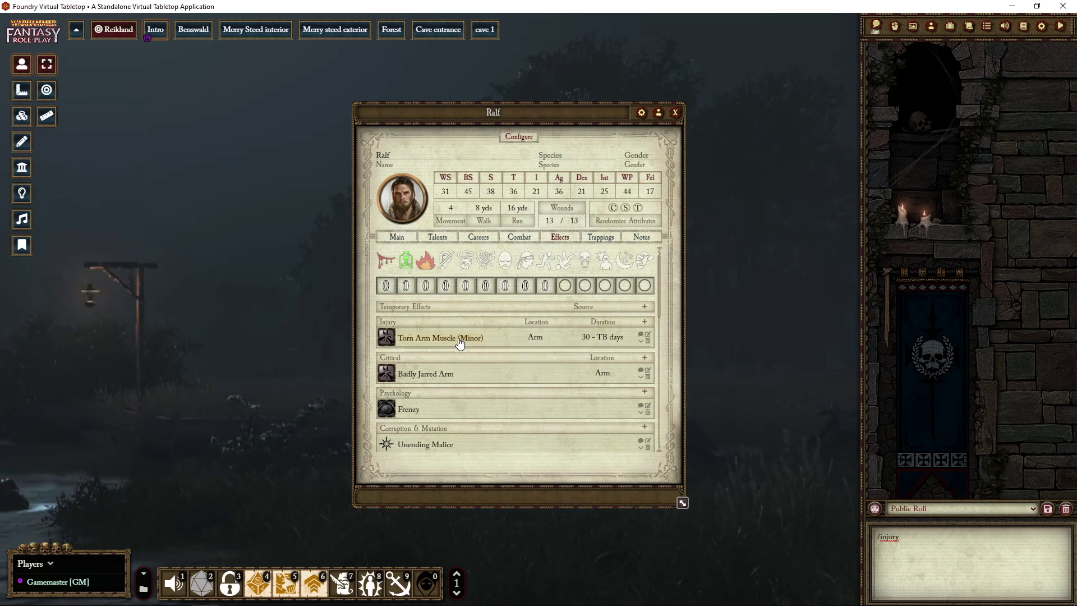
{"action": "left_click", "coordinate": [435, 339]}
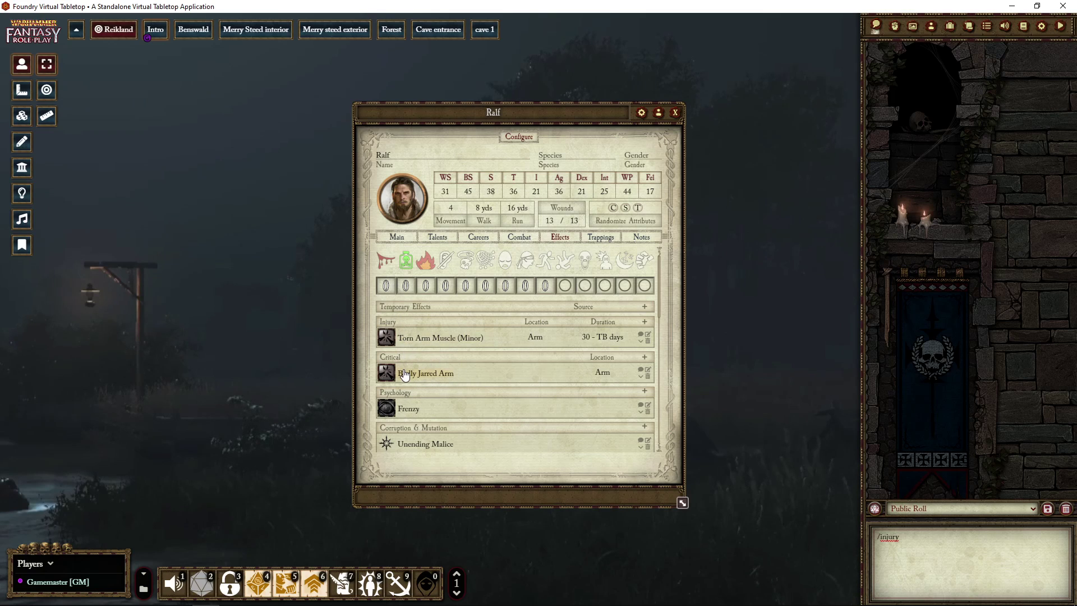
{"action": "scroll", "coordinate": [427, 359], "scroll_direction": "down", "scroll_amount": 2}
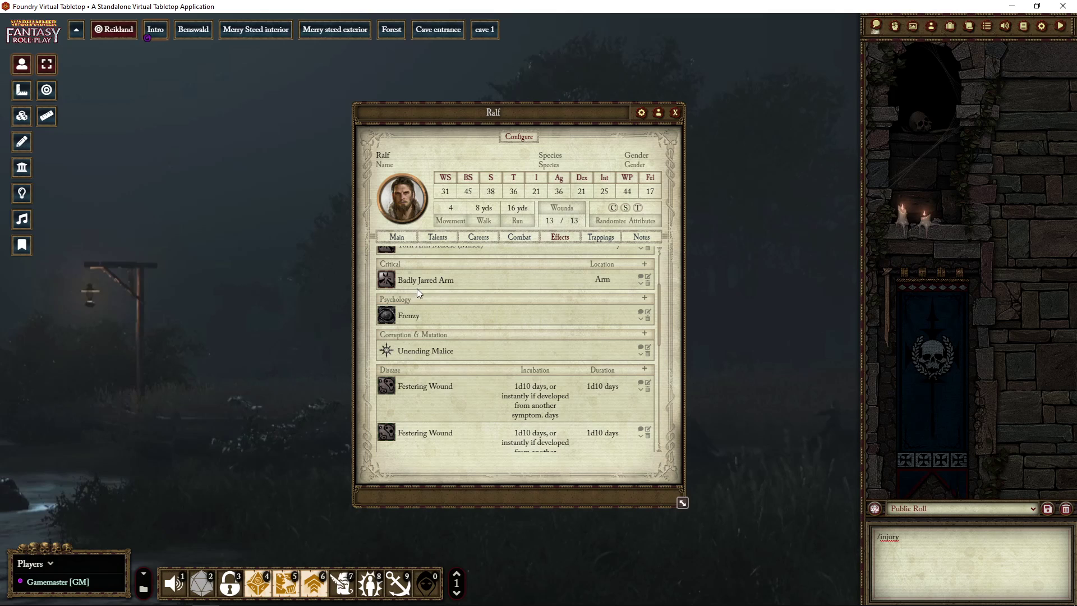
{"action": "left_click", "coordinate": [402, 285]}
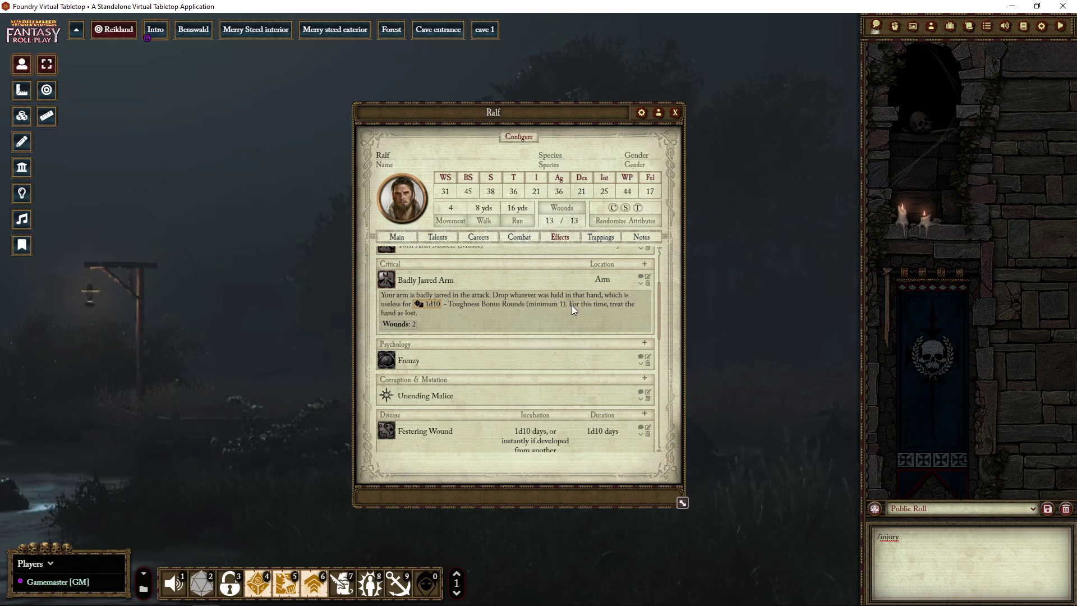
{"action": "scroll", "coordinate": [572, 305], "scroll_direction": "up", "scroll_amount": 2}
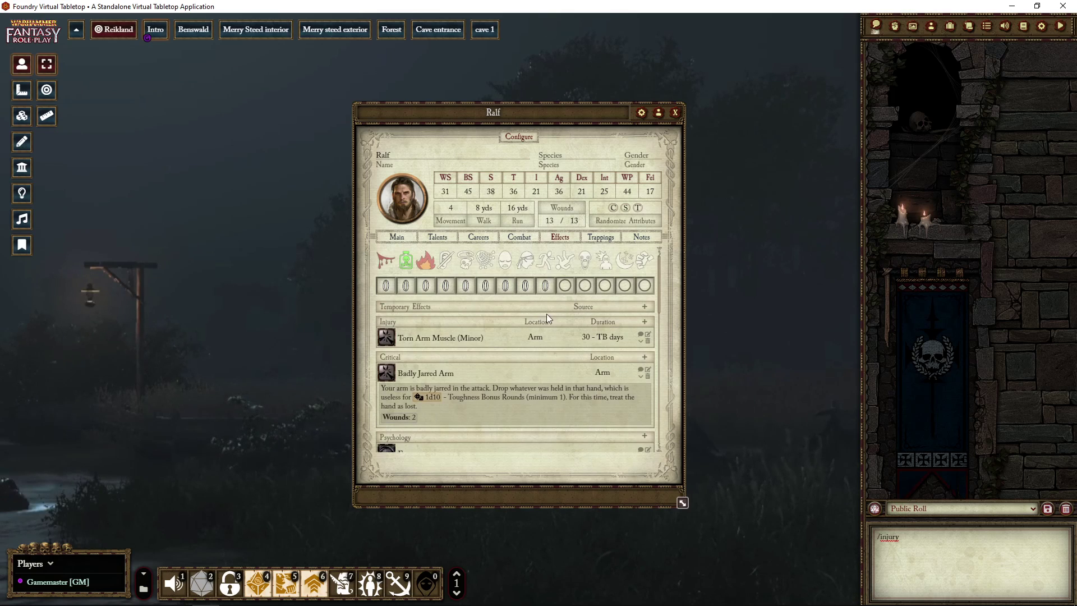
{"action": "left_click", "coordinate": [436, 374]}
{"action": "scroll", "coordinate": [437, 358], "scroll_direction": "down", "scroll_amount": 2}
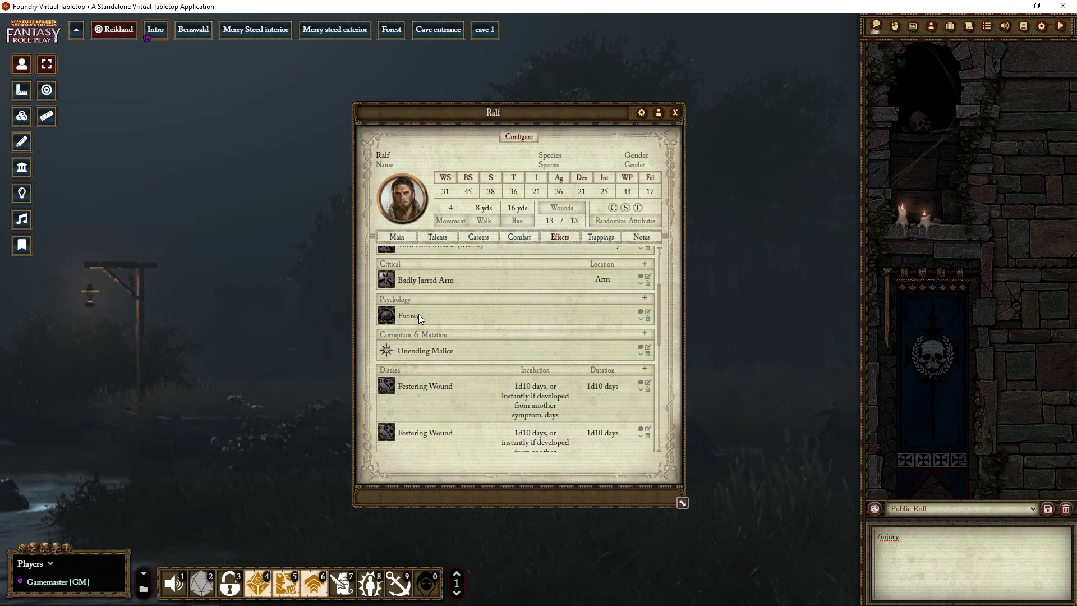
{"action": "left_click", "coordinate": [407, 316]}
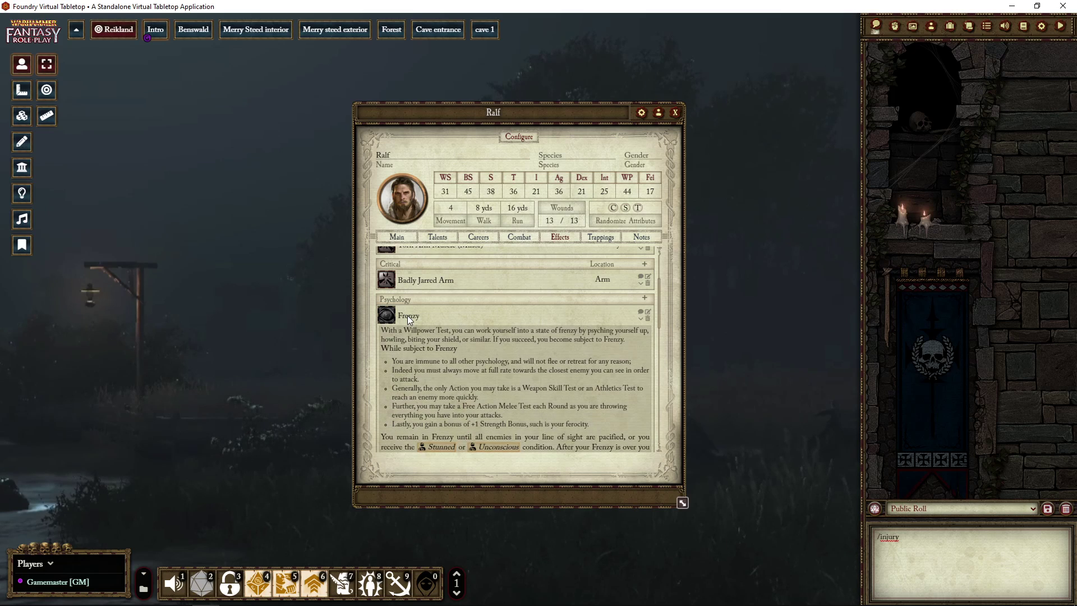
{"action": "left_click", "coordinate": [407, 315]}
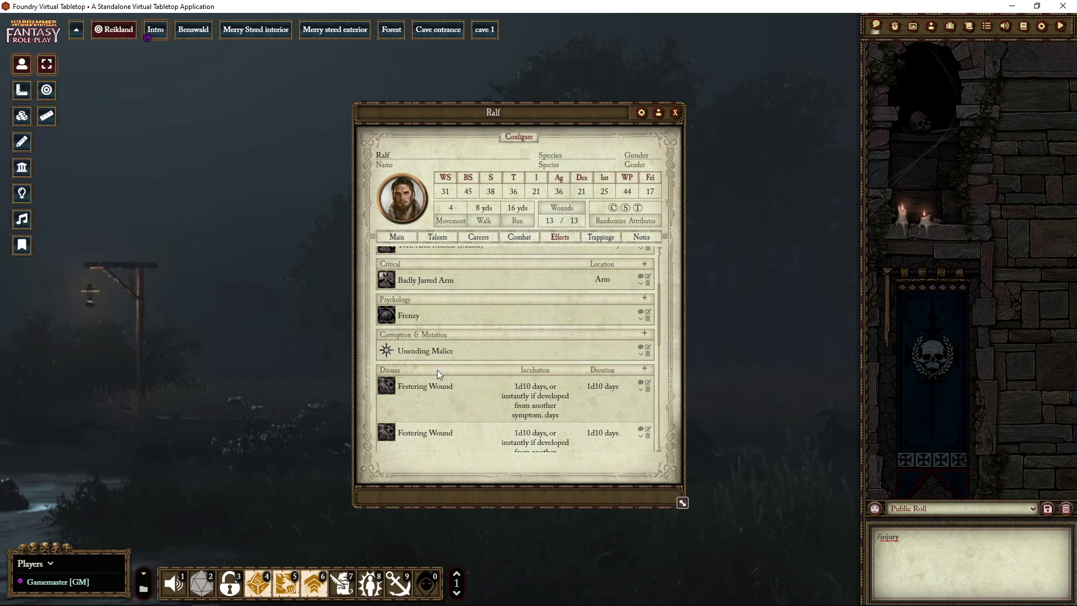
{"action": "scroll", "coordinate": [457, 371], "scroll_direction": "down", "scroll_amount": 2}
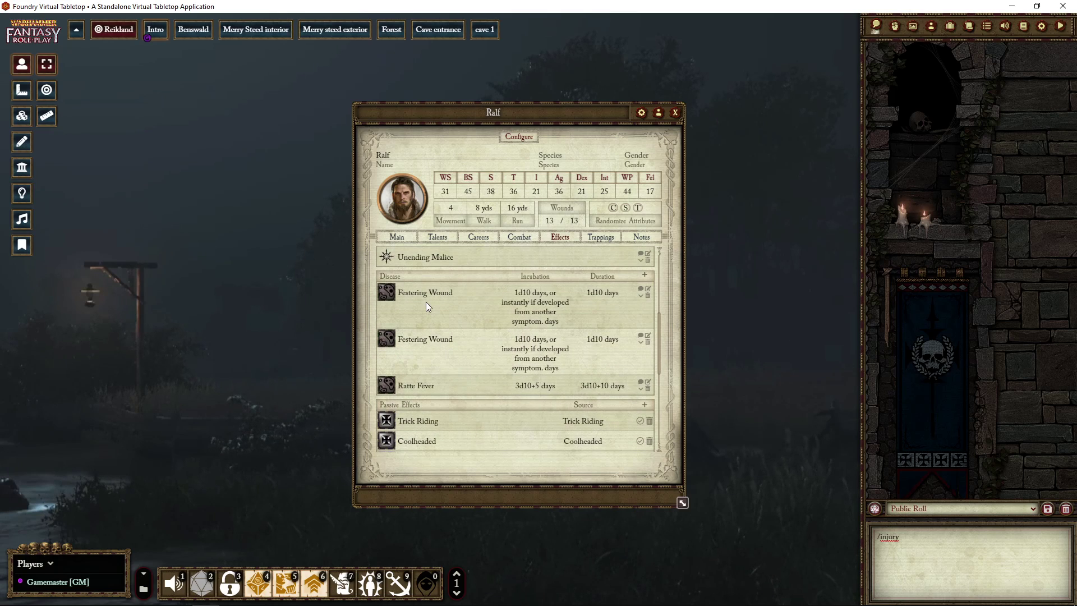
{"action": "scroll", "coordinate": [449, 359], "scroll_direction": "down", "scroll_amount": 2}
{"action": "scroll", "coordinate": [420, 370], "scroll_direction": "down", "scroll_amount": 3}
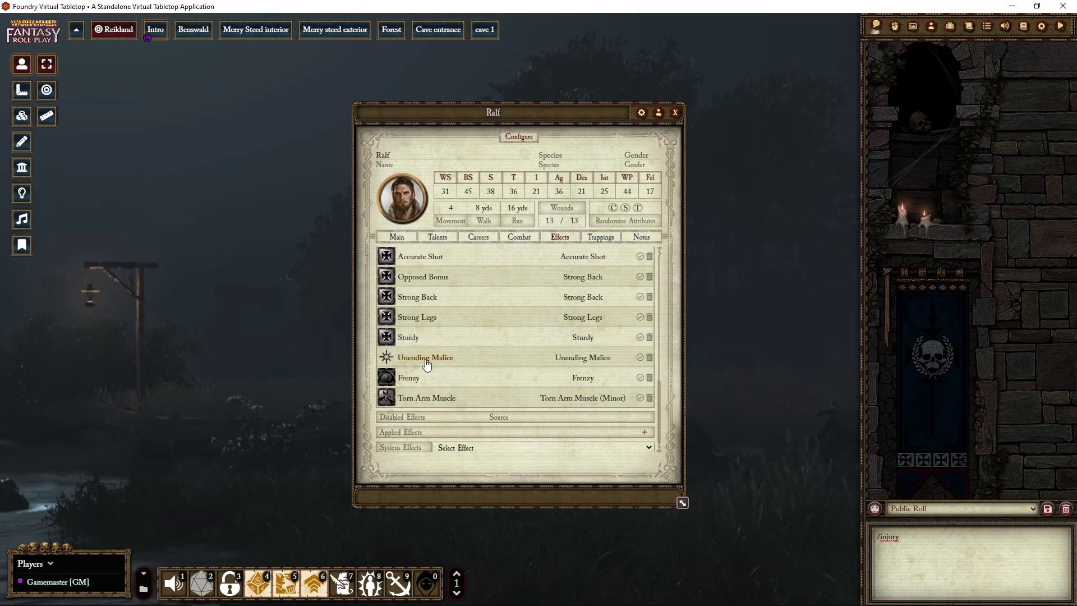
Scroll up the Effects tab and expand the Unending Malice and Frenzy descriptions.
{"action": "scroll", "coordinate": [480, 355], "scroll_direction": "up", "scroll_amount": 5}
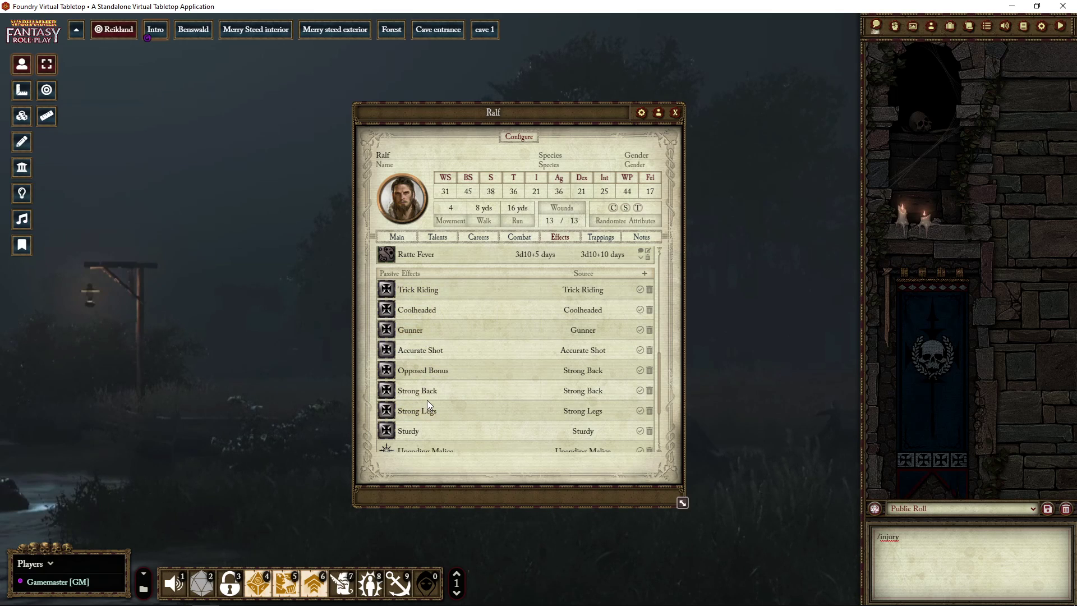
{"action": "scroll", "coordinate": [426, 400], "scroll_direction": "up", "scroll_amount": 6}
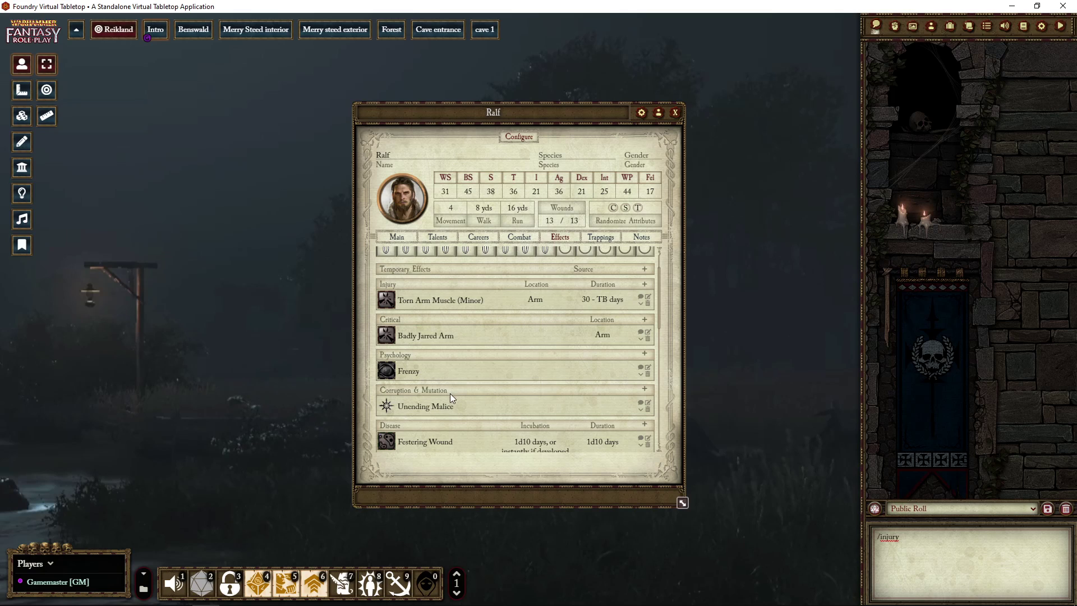
{"action": "left_click", "coordinate": [411, 407]}
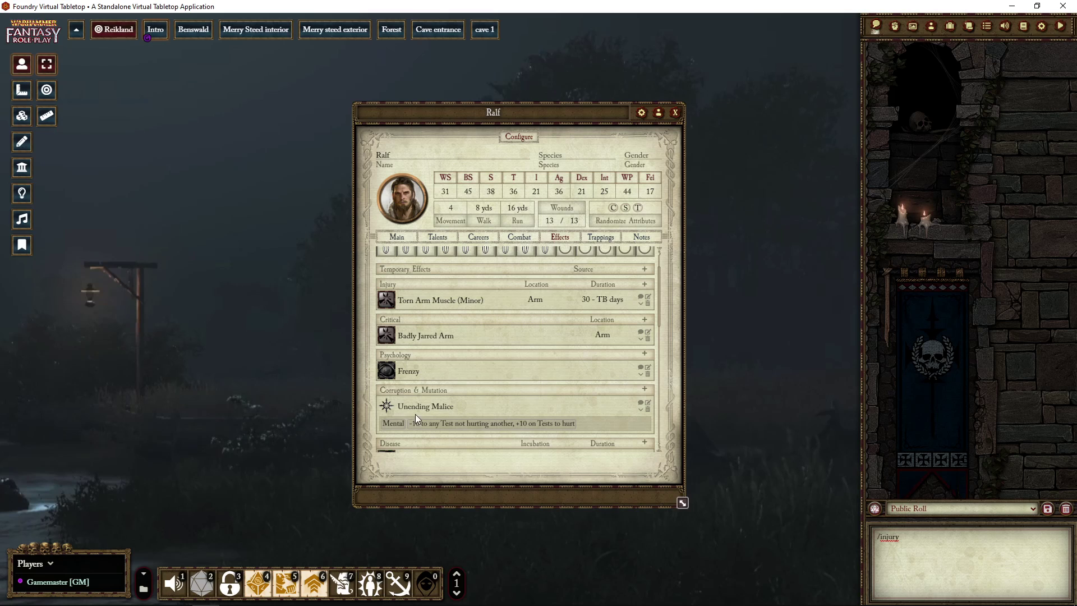
{"action": "left_click", "coordinate": [409, 372]}
{"action": "left_click", "coordinate": [409, 374]}
{"action": "left_click", "coordinate": [408, 407]}
{"action": "scroll", "coordinate": [406, 410], "scroll_direction": "down", "scroll_amount": 5}
{"action": "left_click", "coordinate": [406, 409]}
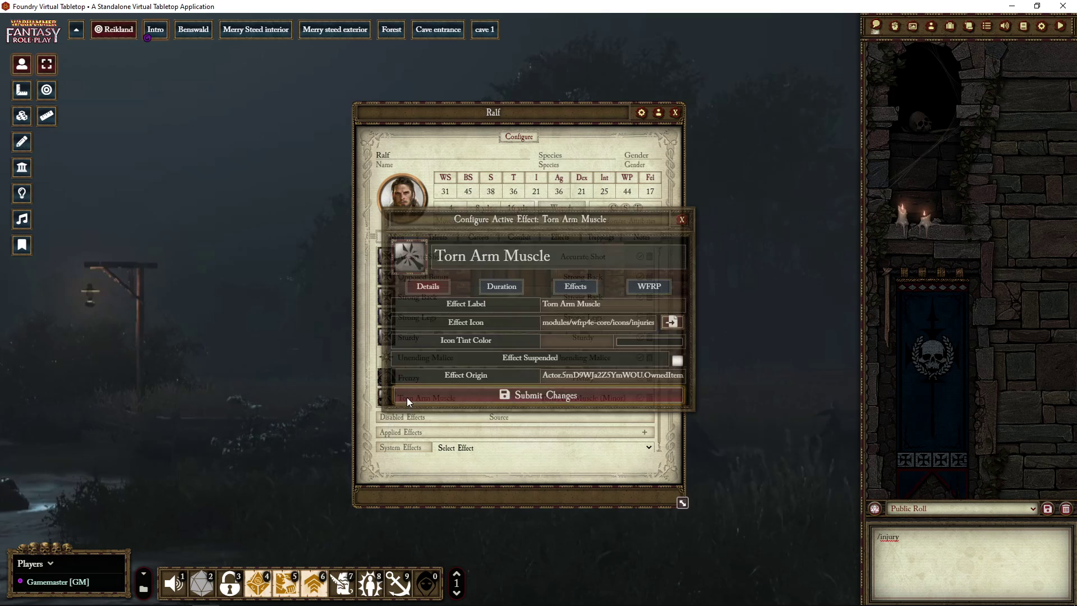
{"action": "left_click", "coordinate": [680, 220]}
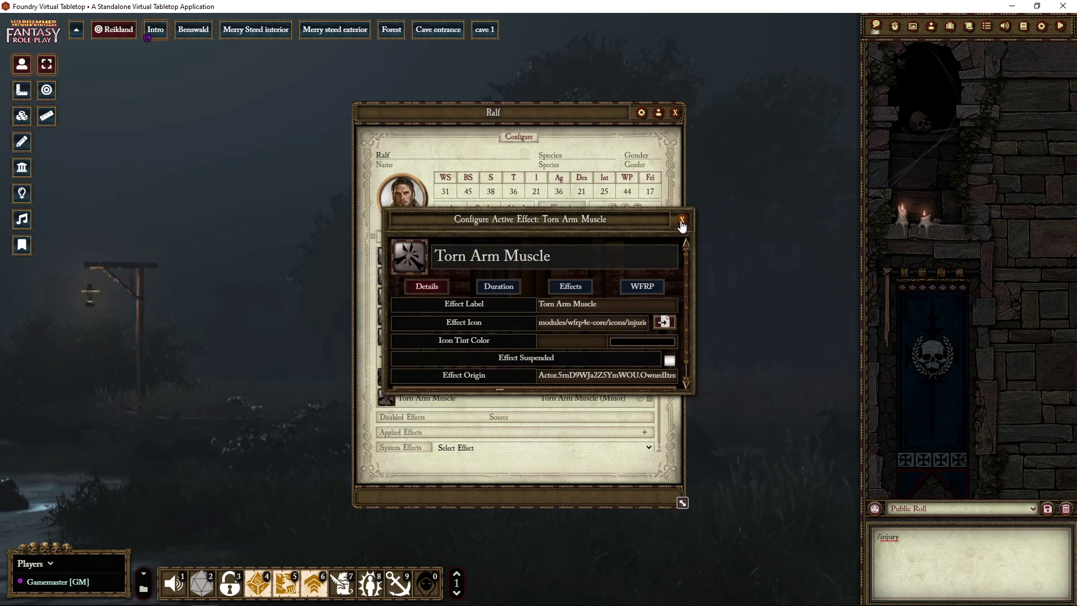
{"action": "left_click", "coordinate": [426, 363]}
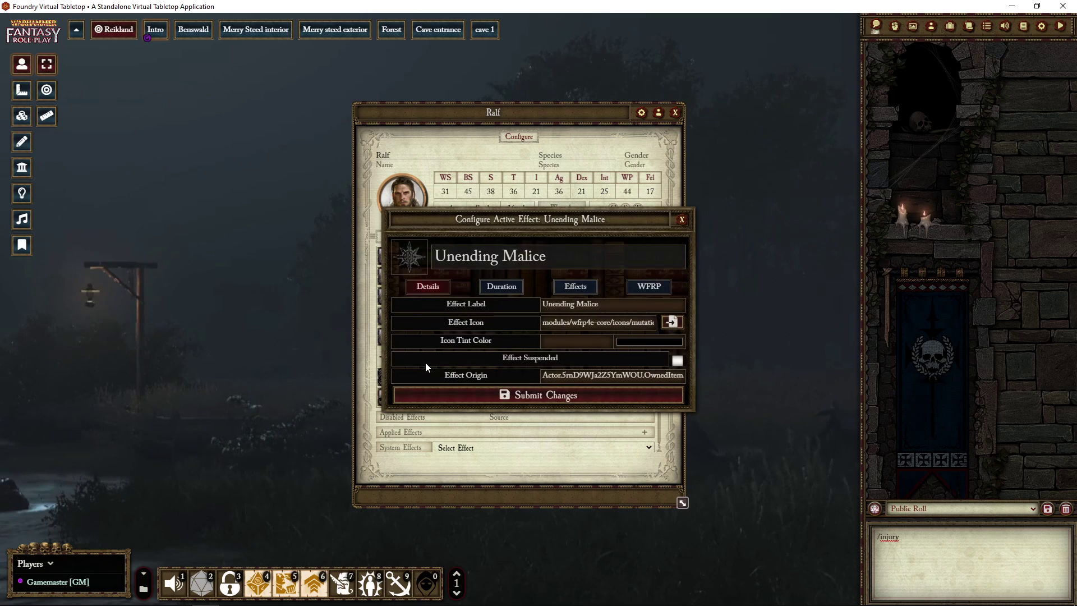
{"action": "left_click", "coordinate": [681, 220]}
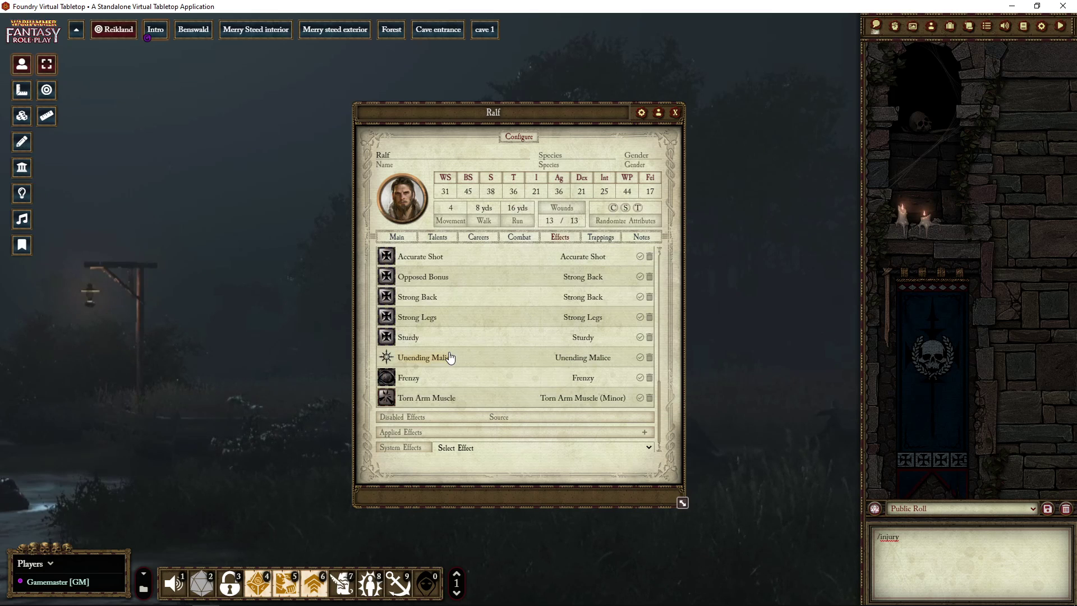
{"action": "scroll", "coordinate": [447, 356], "scroll_direction": "up", "scroll_amount": 5}
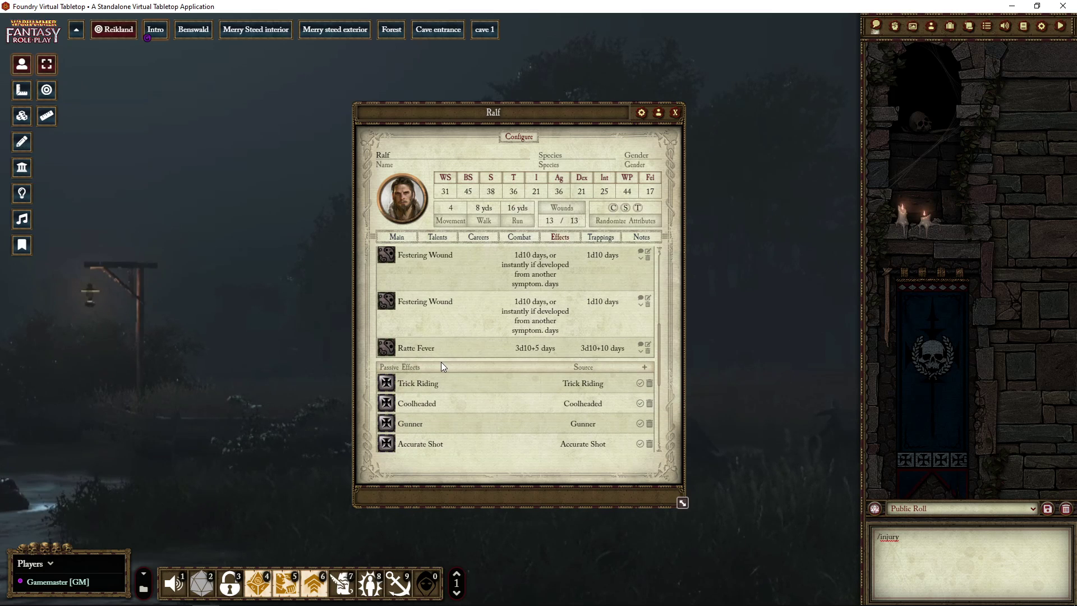
{"action": "scroll", "coordinate": [442, 363], "scroll_direction": "up", "scroll_amount": 2}
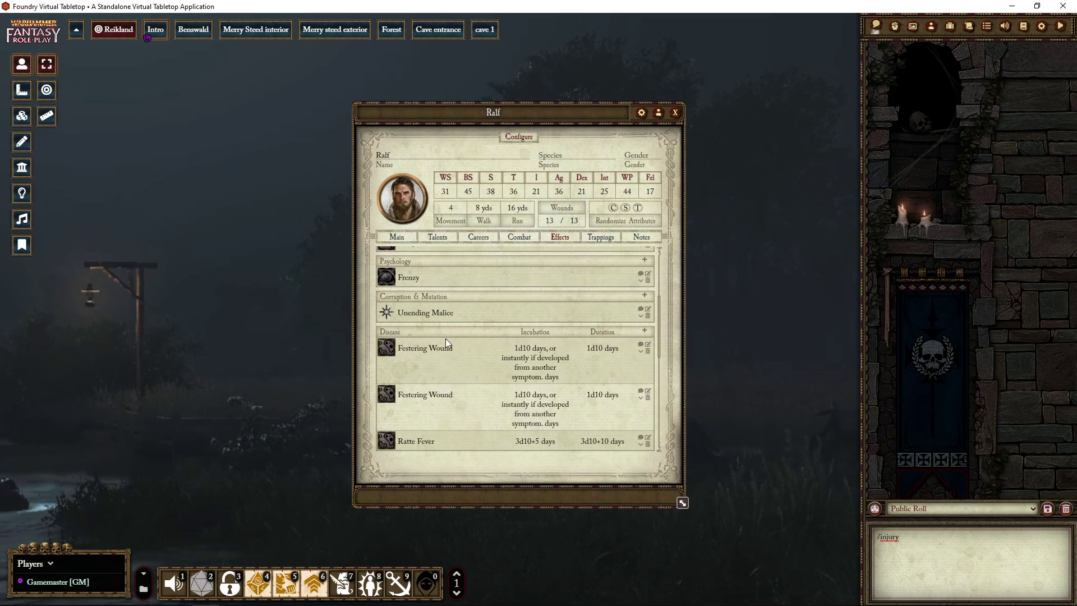
{"action": "scroll", "coordinate": [442, 363], "scroll_direction": "down", "scroll_amount": 2}
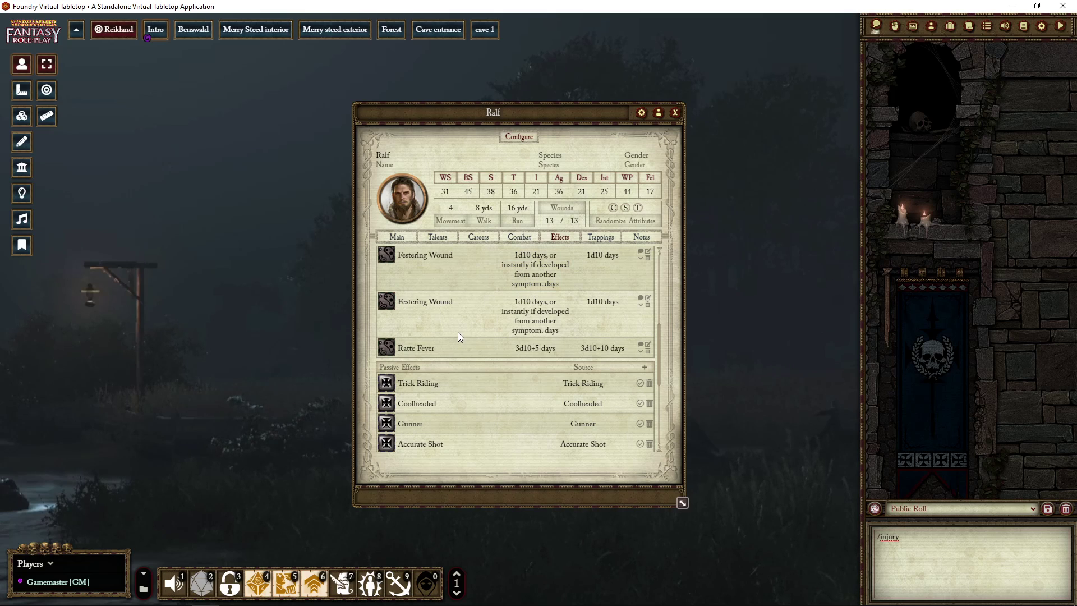
{"action": "scroll", "coordinate": [415, 349], "scroll_direction": "down", "scroll_amount": 4}
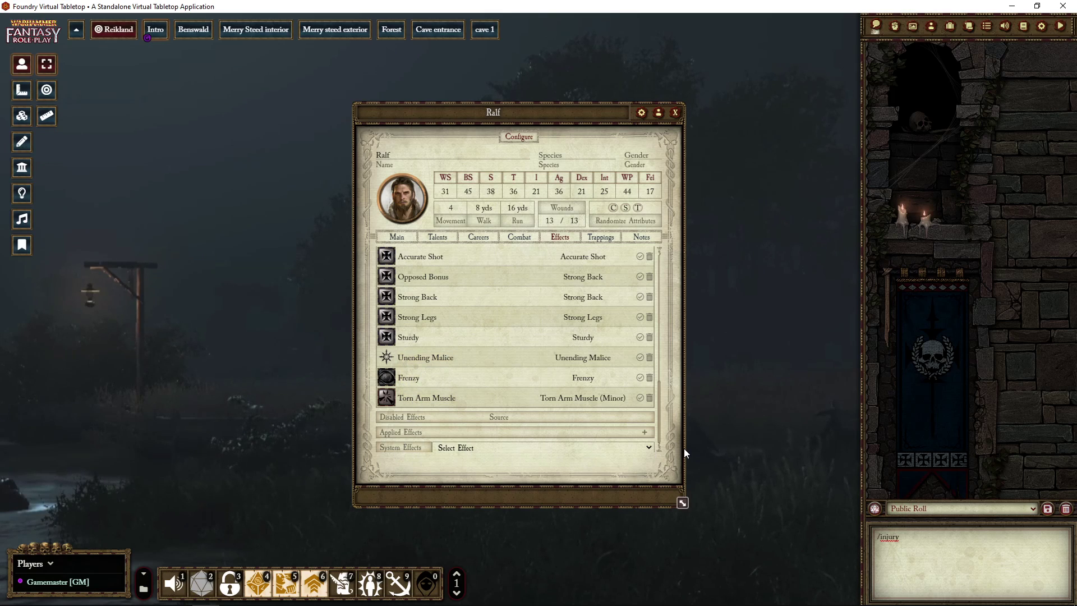
Add the Coughs and Sneezes system effect from the Select Effect dropdown.
{"action": "left_click", "coordinate": [648, 448]}
{"action": "scroll", "coordinate": [564, 370], "scroll_direction": "down", "scroll_amount": 3}
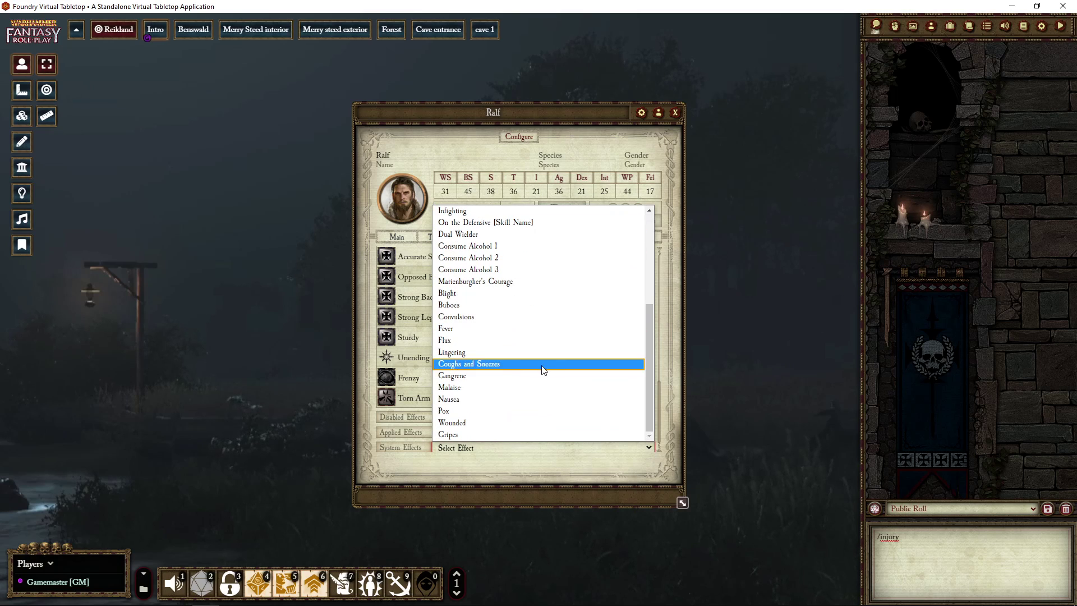
{"action": "left_click", "coordinate": [473, 365]}
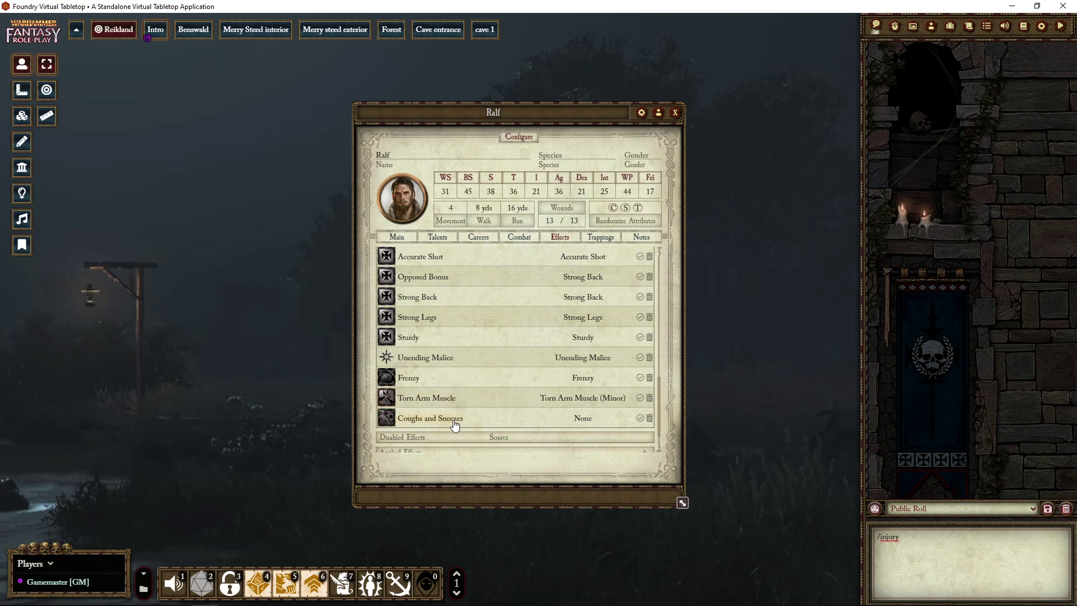
{"action": "scroll", "coordinate": [454, 426], "scroll_direction": "down", "scroll_amount": 1}
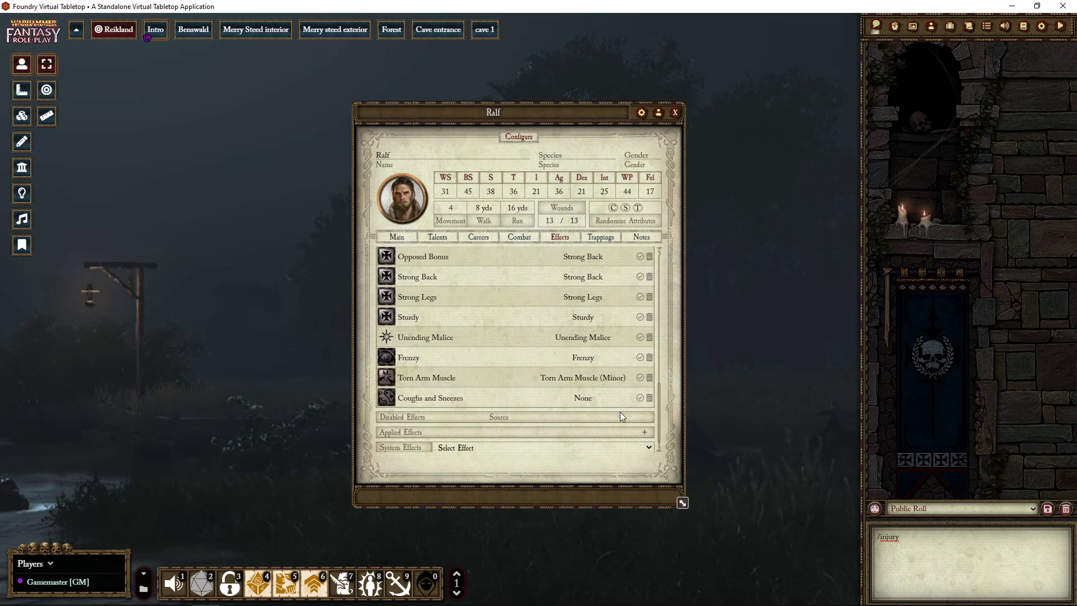